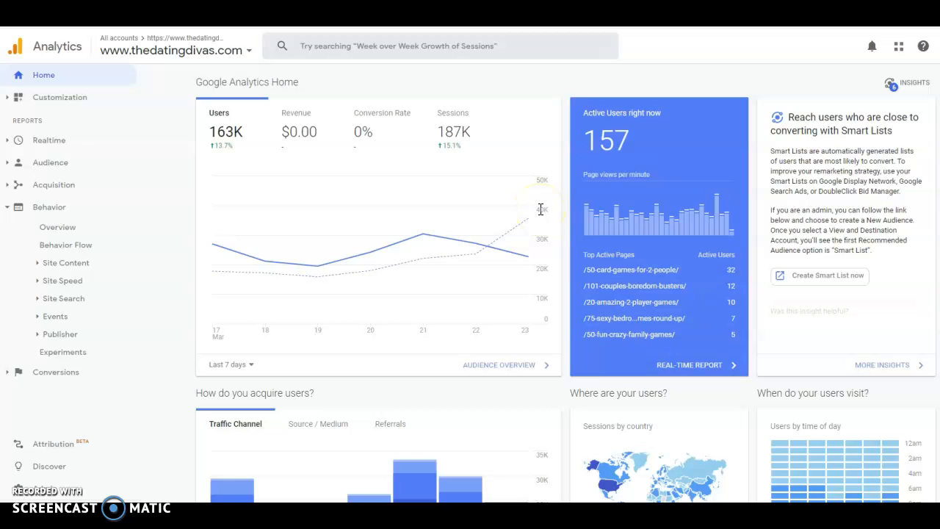
Open the Landing Pages report from the Site Content group of the Behavior reports.
left_click(11, 210)
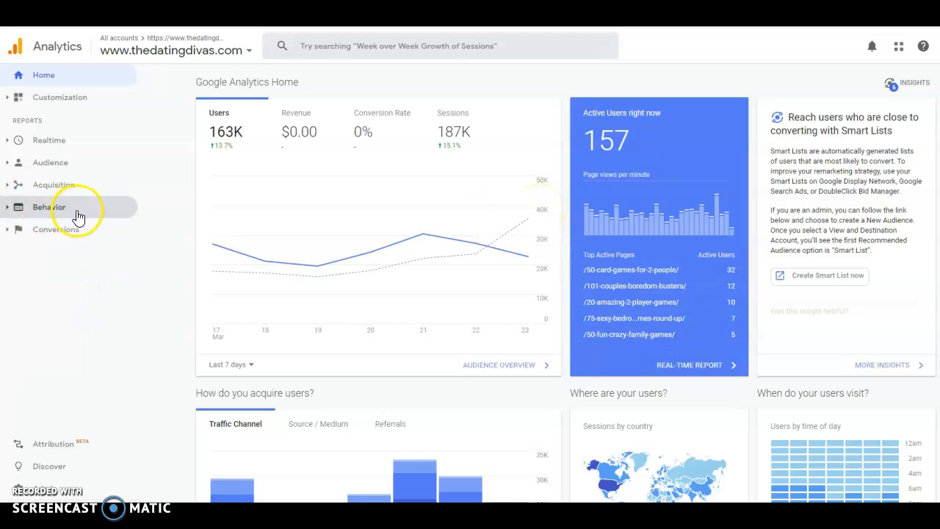
left_click(7, 212)
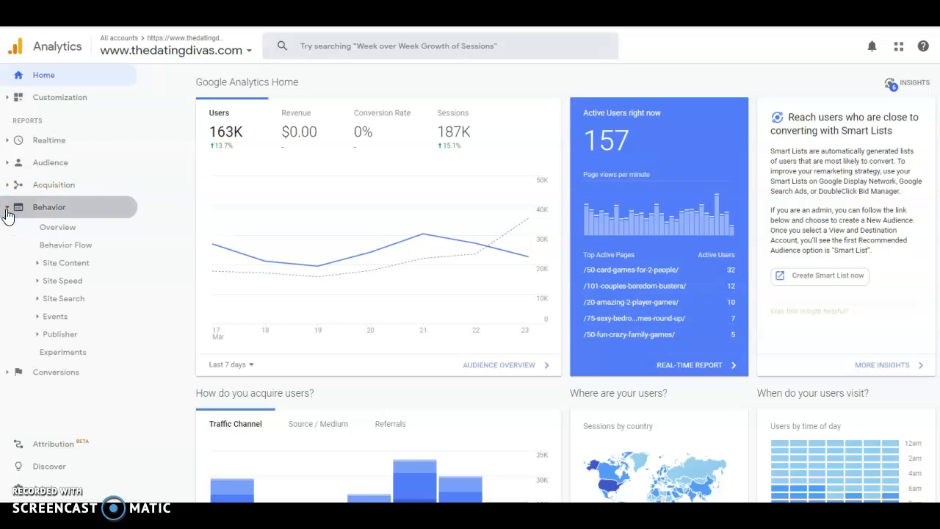
left_click(38, 263)
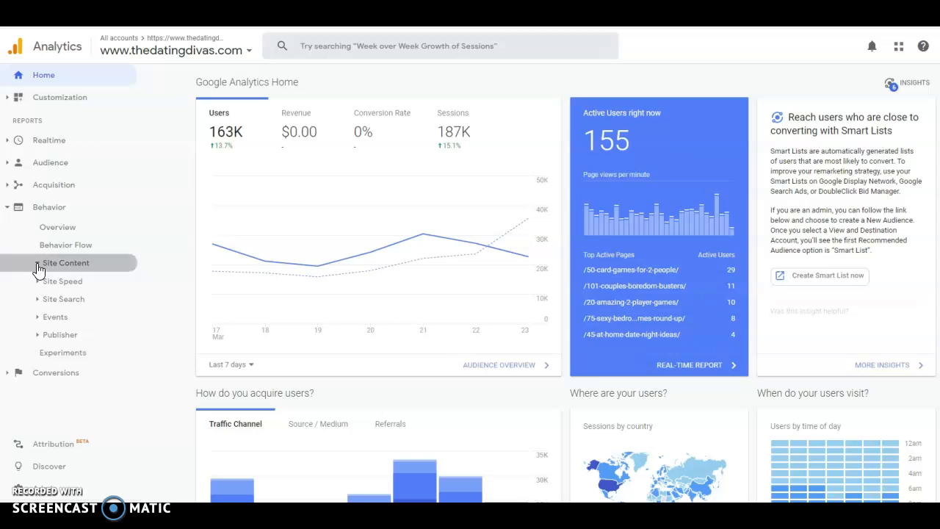
left_click(75, 322)
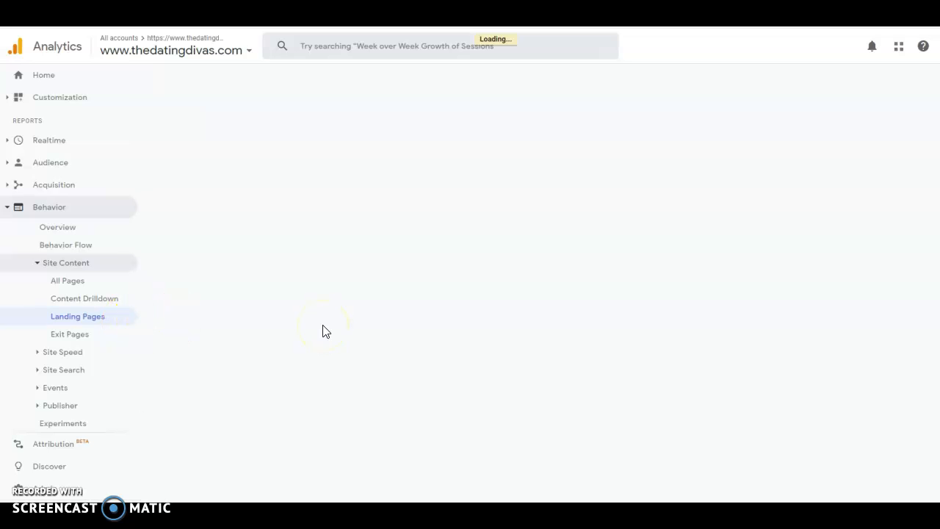
left_click(370, 330)
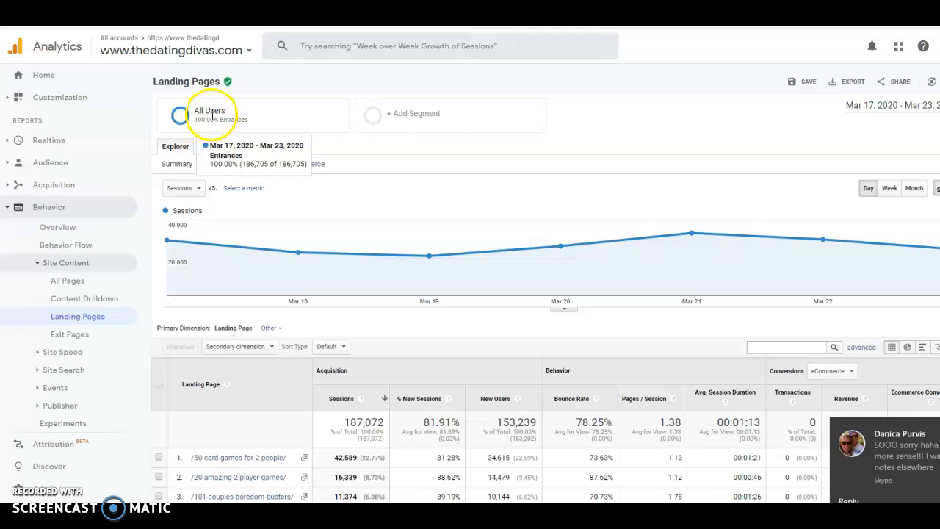
Replace the All Users segment with Organic Traffic in the Landing Pages report and dismiss the Pin-saving overlay.
left_click(212, 113)
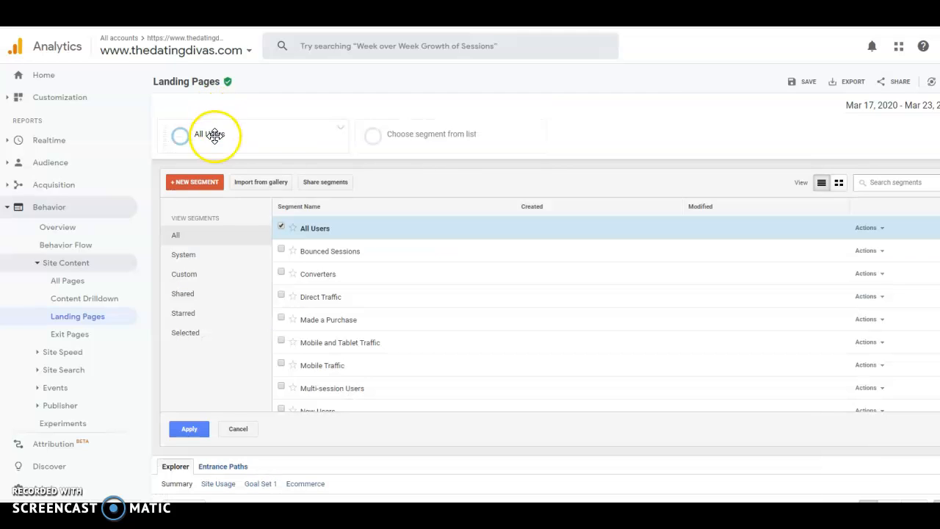
left_click(282, 228)
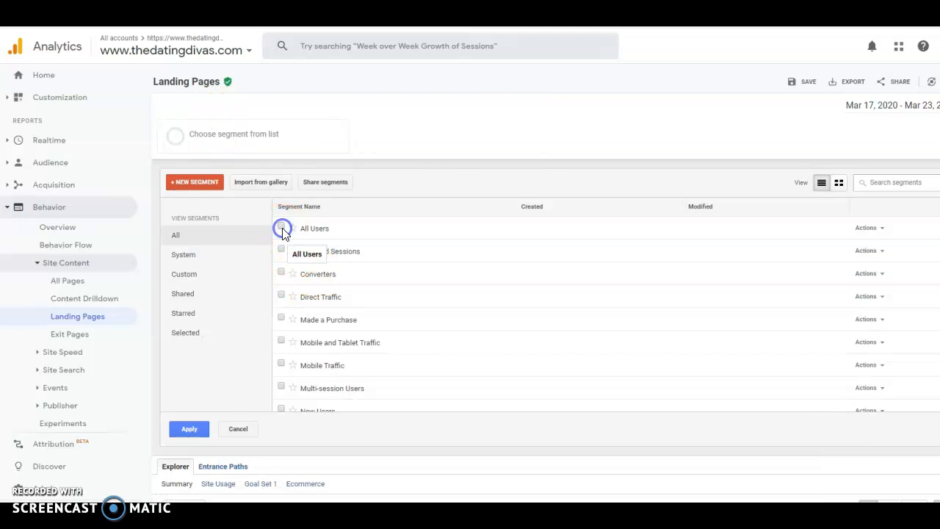
scroll(360, 272, "down", 3)
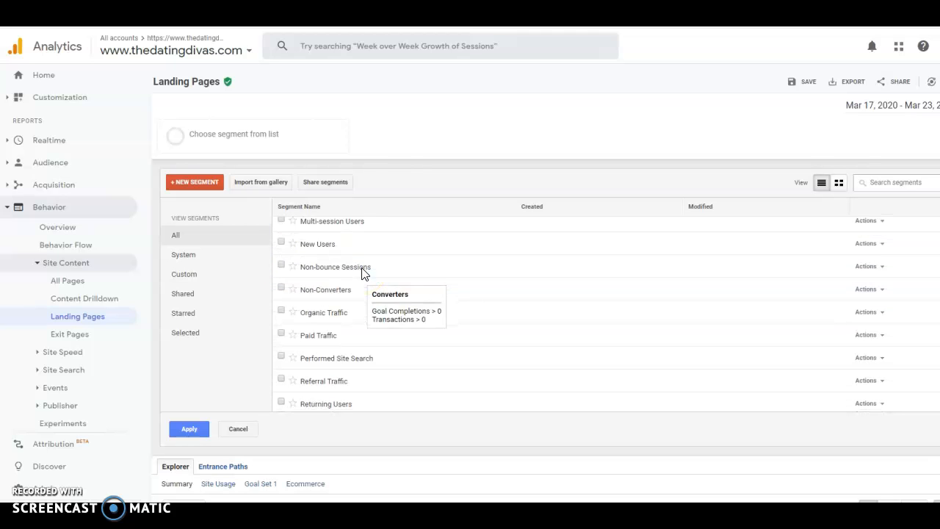
left_click(281, 310)
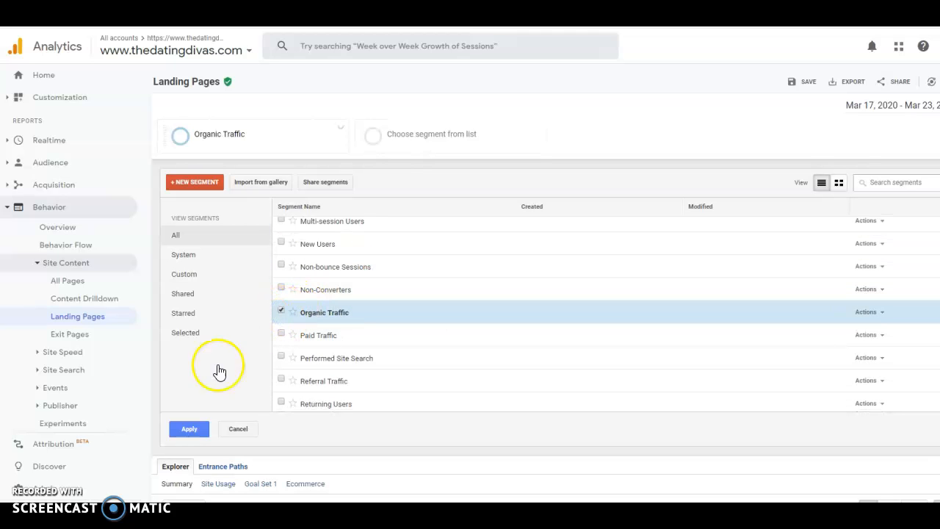
left_click(187, 429)
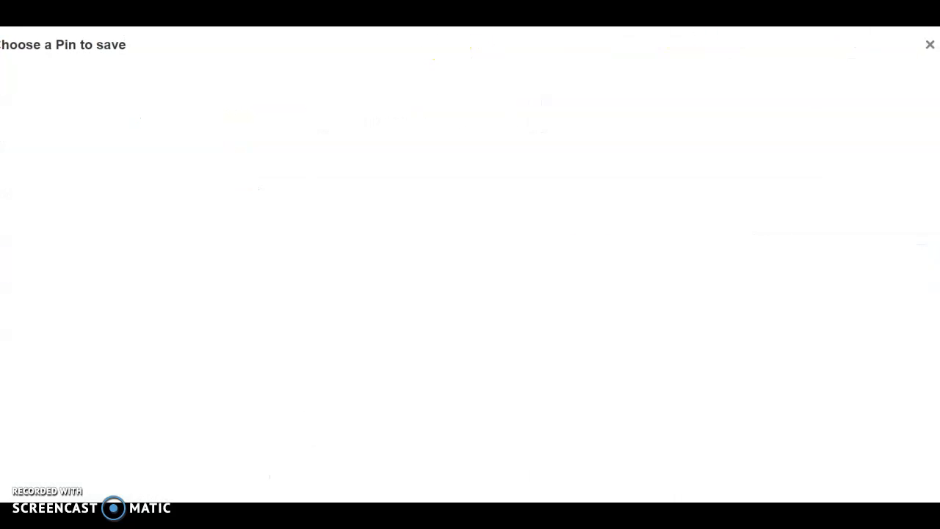
left_click(929, 45)
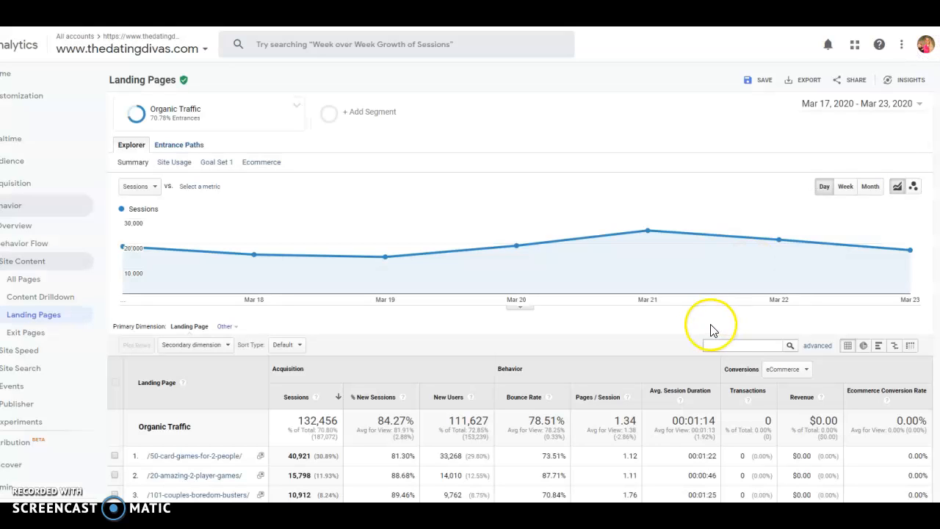
Filter the landing page table by "sexy-card-game".
scroll(724, 323, "down", 3)
left_click(729, 233)
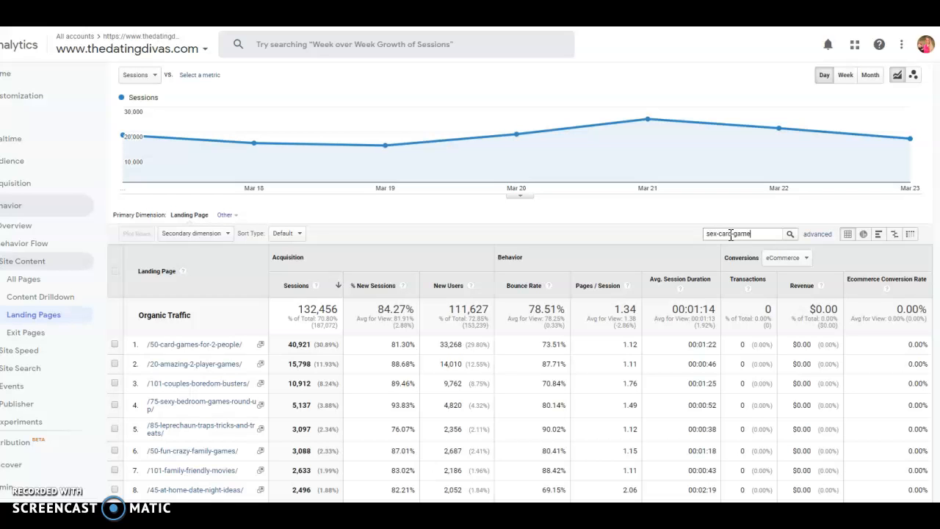
type("sex-card-game")
left_click(729, 233)
key("Return")
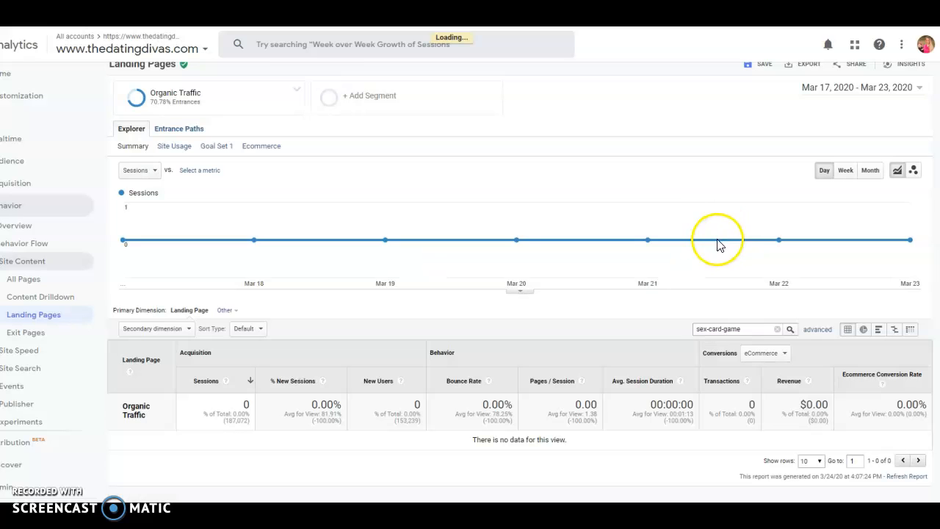
left_click(707, 330)
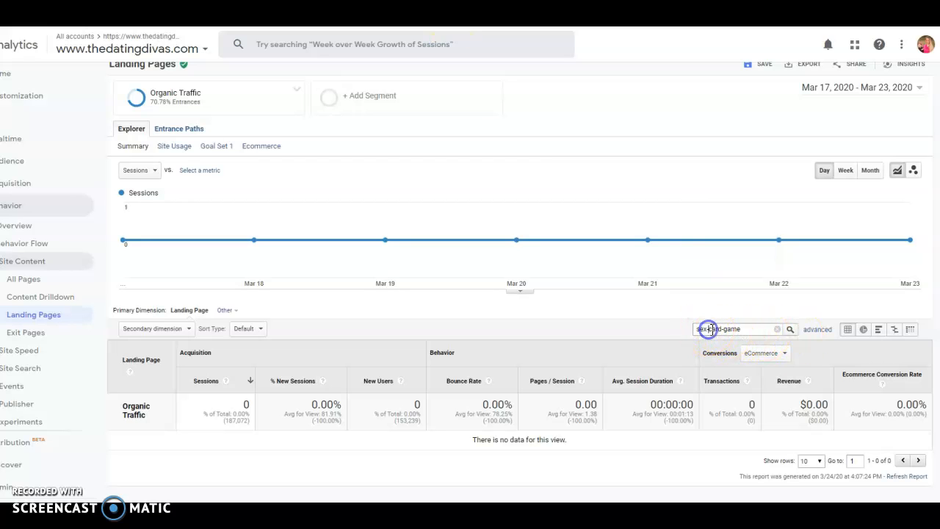
type("y")
key("Return")
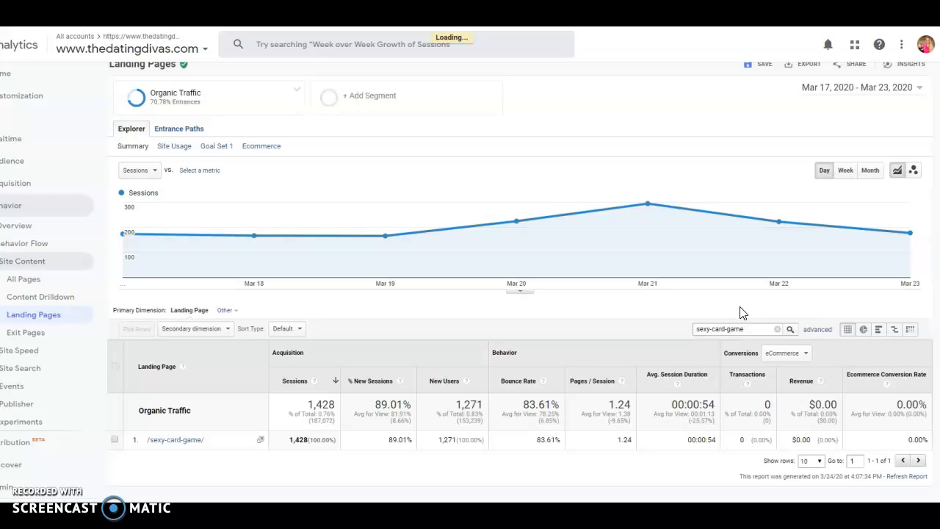
Set the start of the report's date range to Jan 1, 2020.
left_click(843, 90)
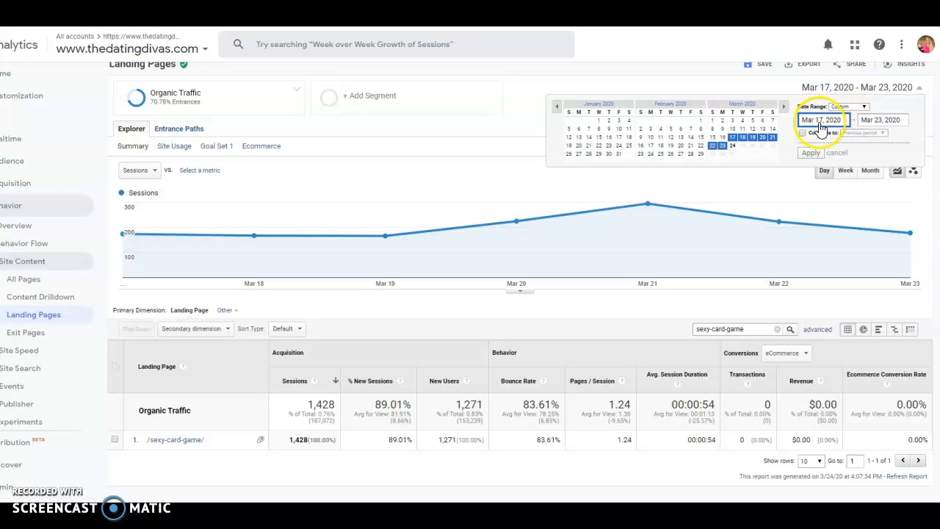
left_click_drag(822, 122, 802, 120)
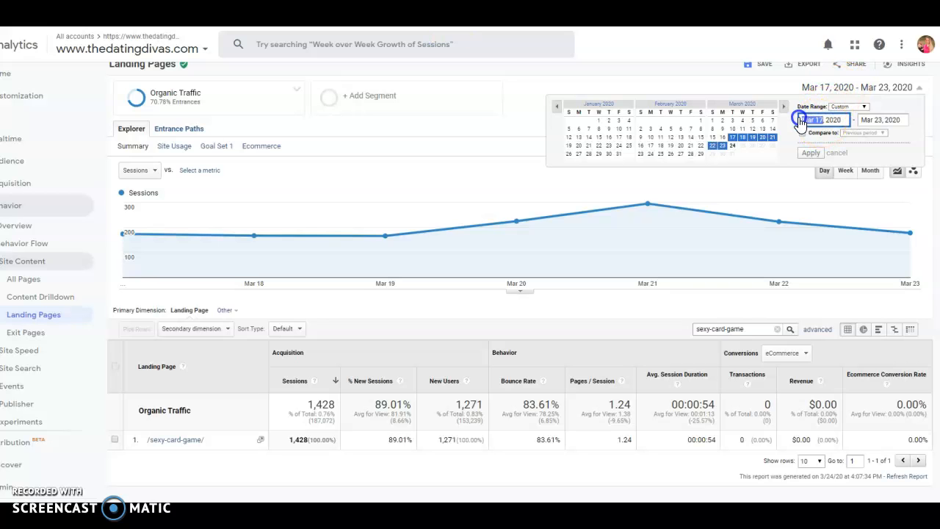
type("Jan")
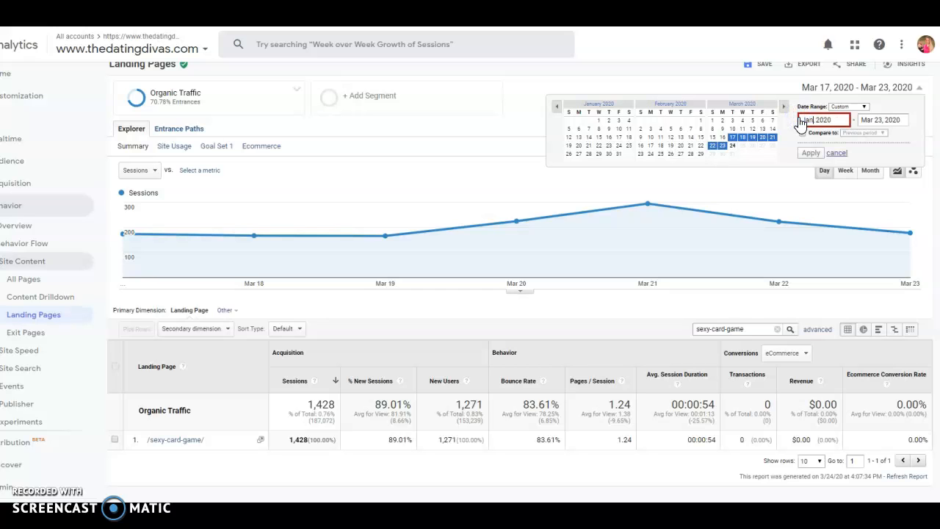
type(" 1")
left_click(883, 121)
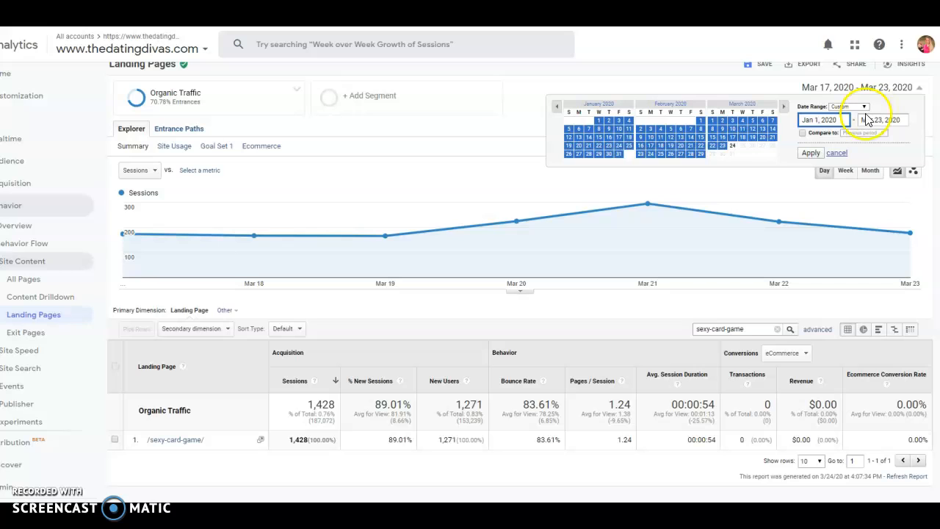
Turn on date comparison with the custom period Jan 1, 2019 to Mar 23, 2019 and apply the date settings.
left_click(804, 133)
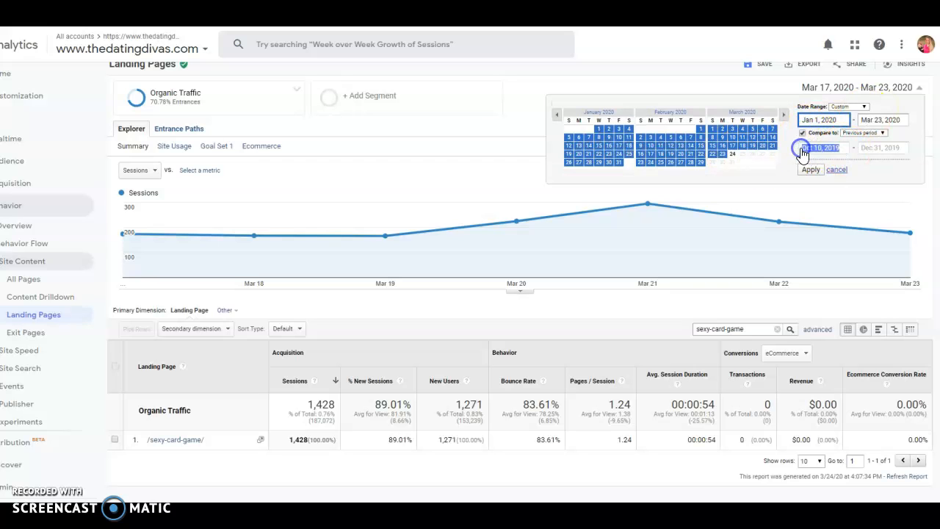
left_click(804, 148)
type("Jan 1, ")
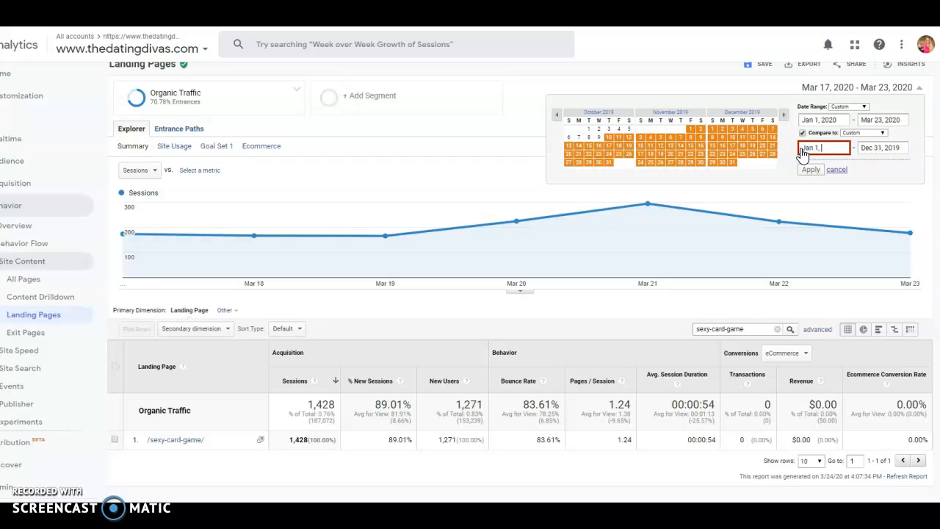
type("2019")
key("Tab")
type("Ma")
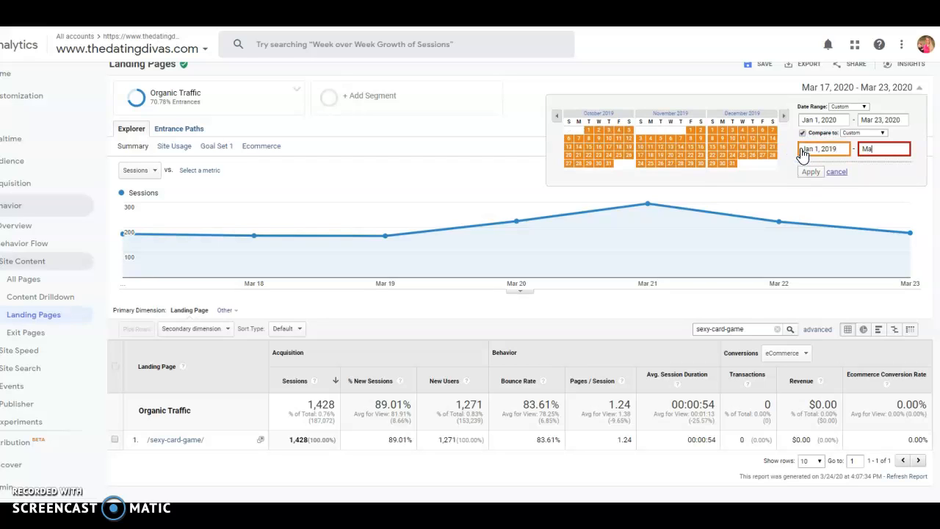
type("r 23, 2019")
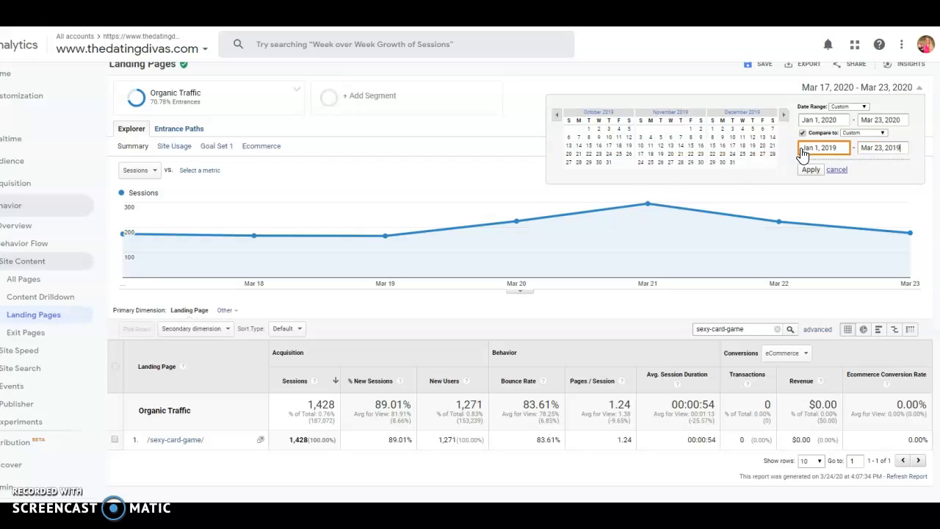
left_click(810, 169)
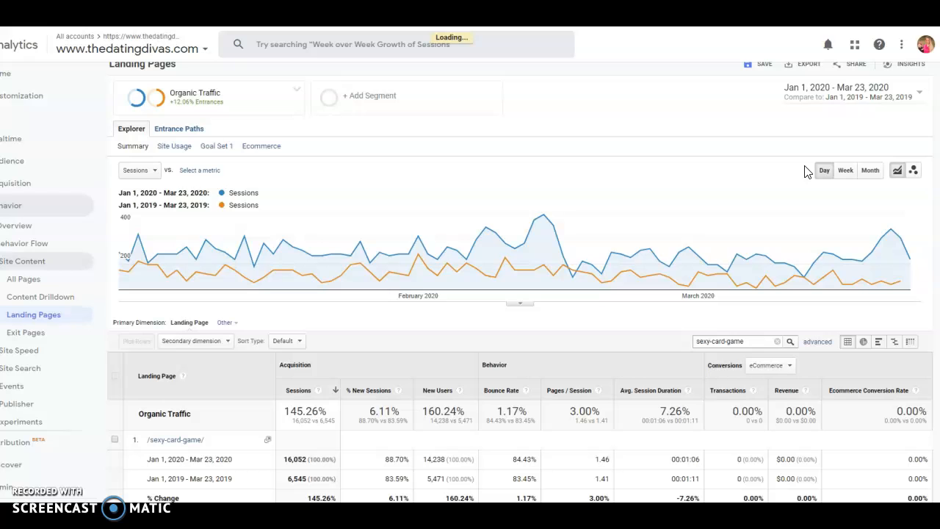
Examine the year-over-year organic traffic metrics for the /sexy-card-game/ page and the segment's entrance details.
scroll(514, 330, "down", 2)
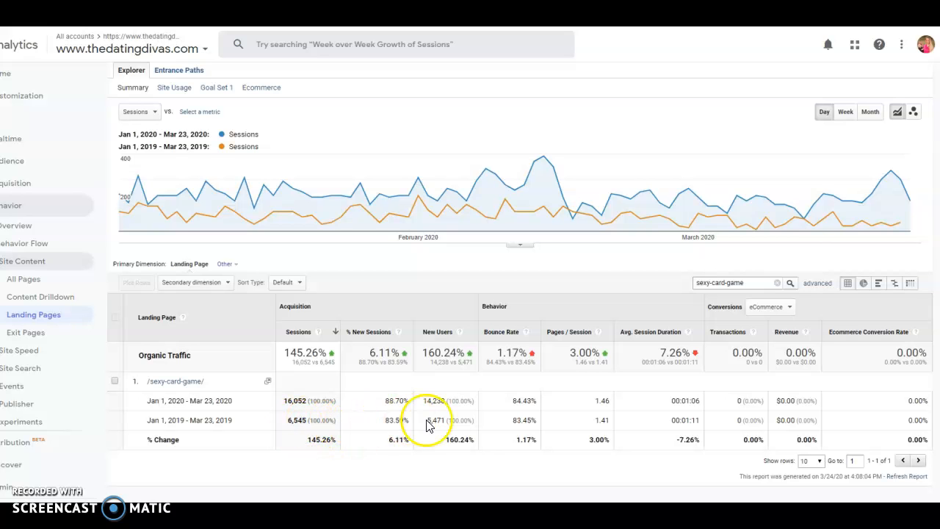
scroll(448, 433, "up", 2)
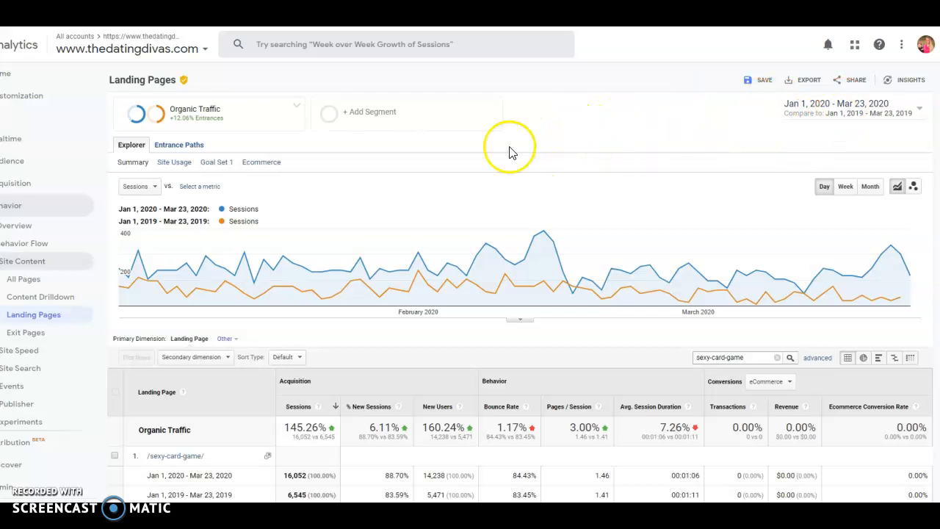
mouse_move(184, 108)
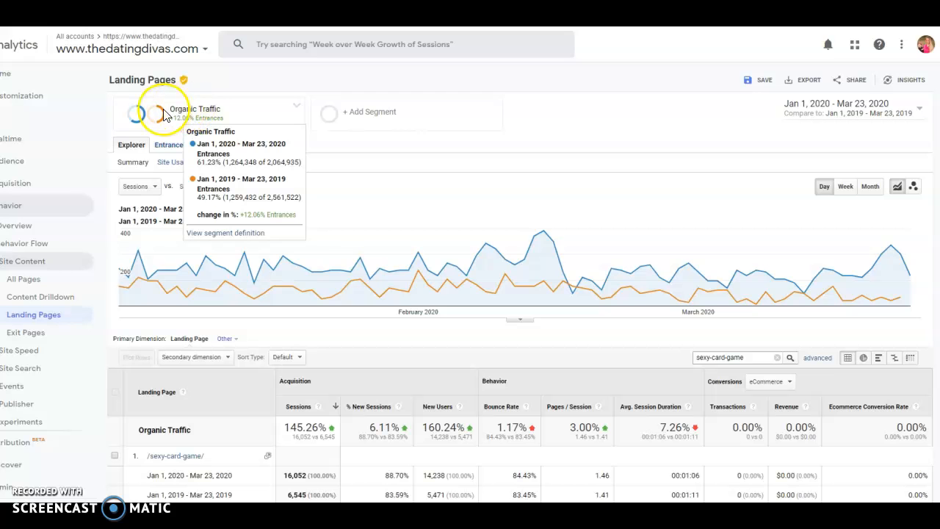
scroll(469, 176, "down", 2)
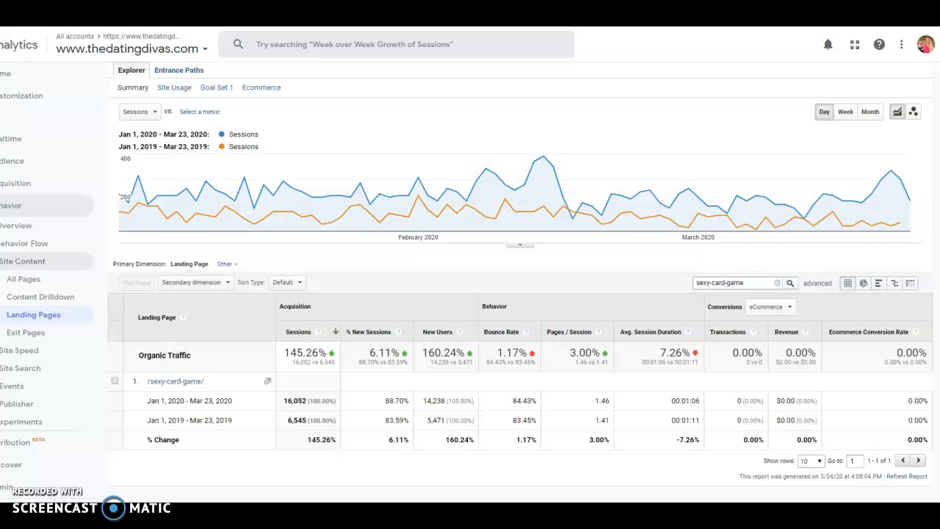
Switch to the SEO STAT REPORT in Google Sheets, check the last /sexy-card-game/ rows, and return to Google Analytics.
key("ctrl+Tab")
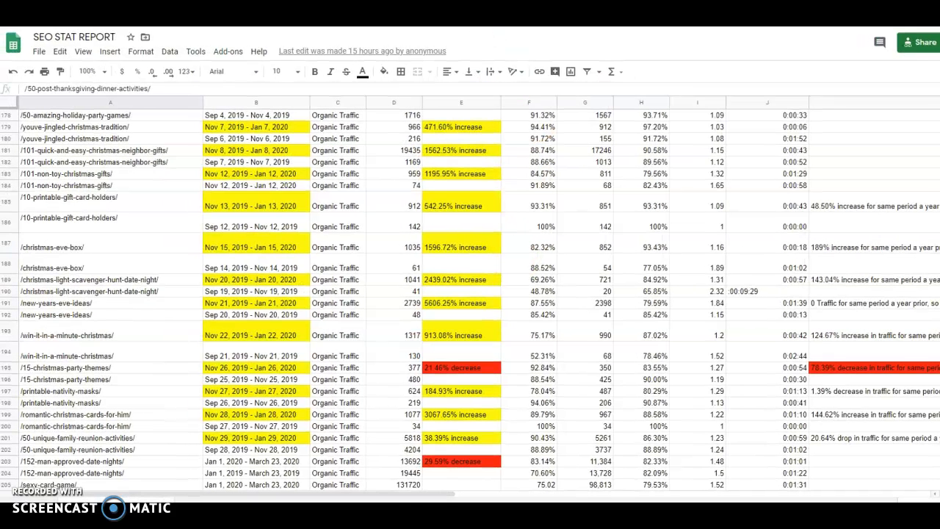
scroll(353, 231, "down", 2)
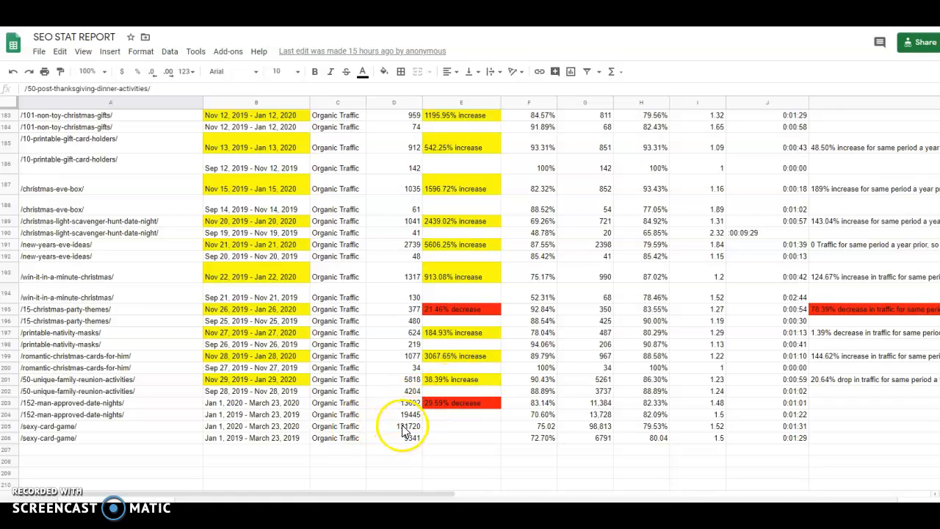
left_click(844, 15)
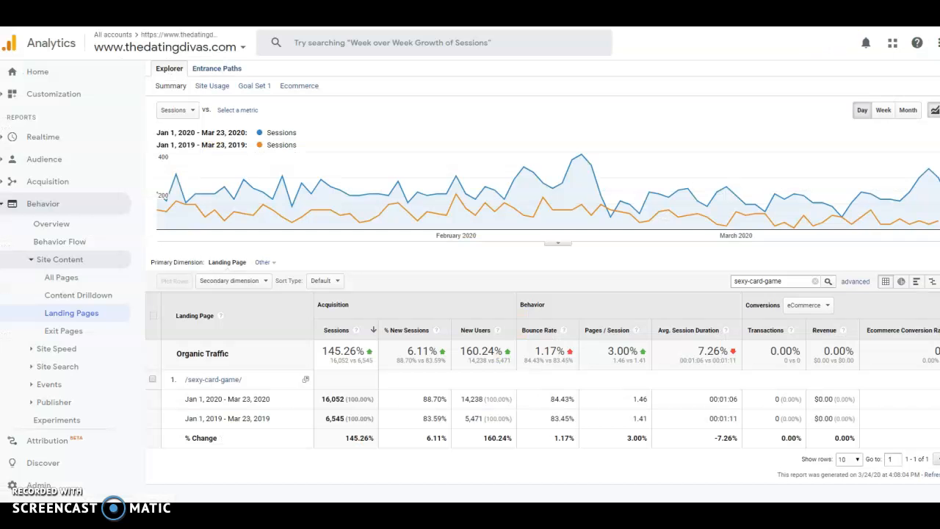